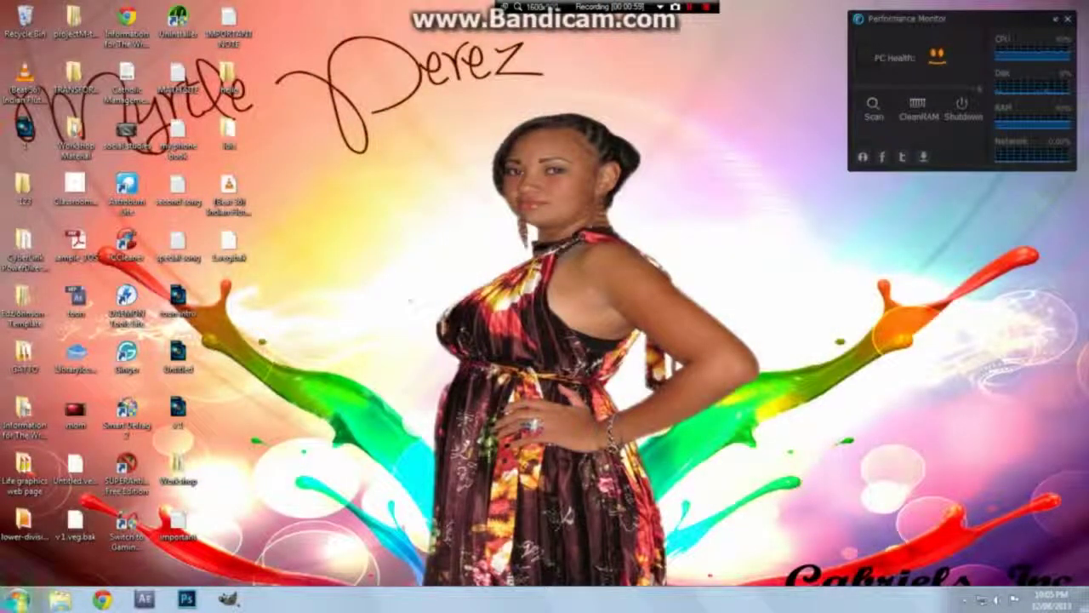
# Step: Launch Internet Explorer, search the web for 'mozilla', and scroll through the results
pyautogui.click(17, 600)
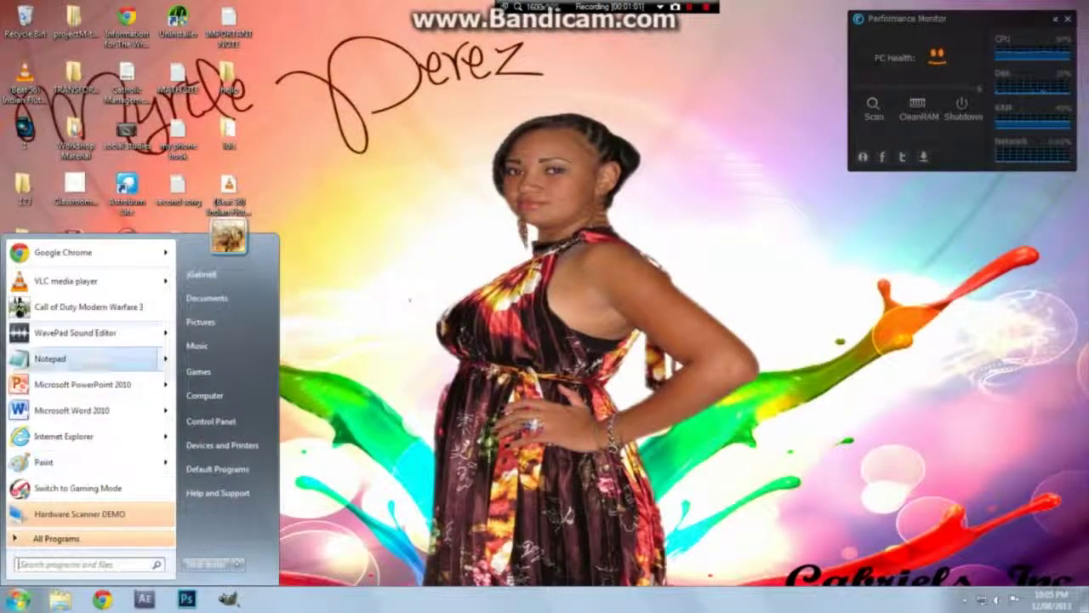
pyautogui.click(63, 435)
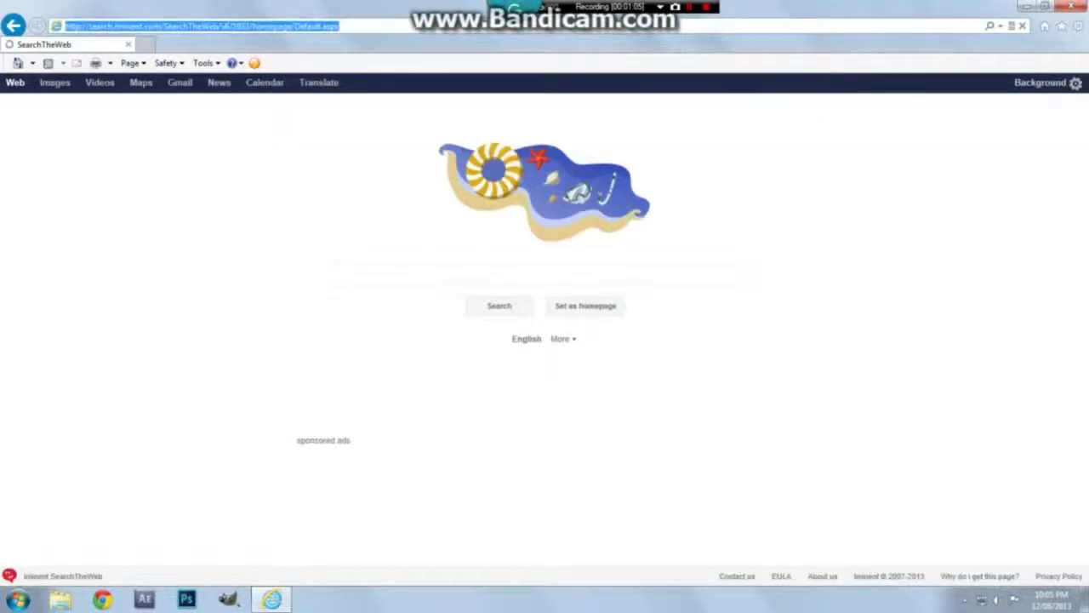
pyautogui.write('mozilla')
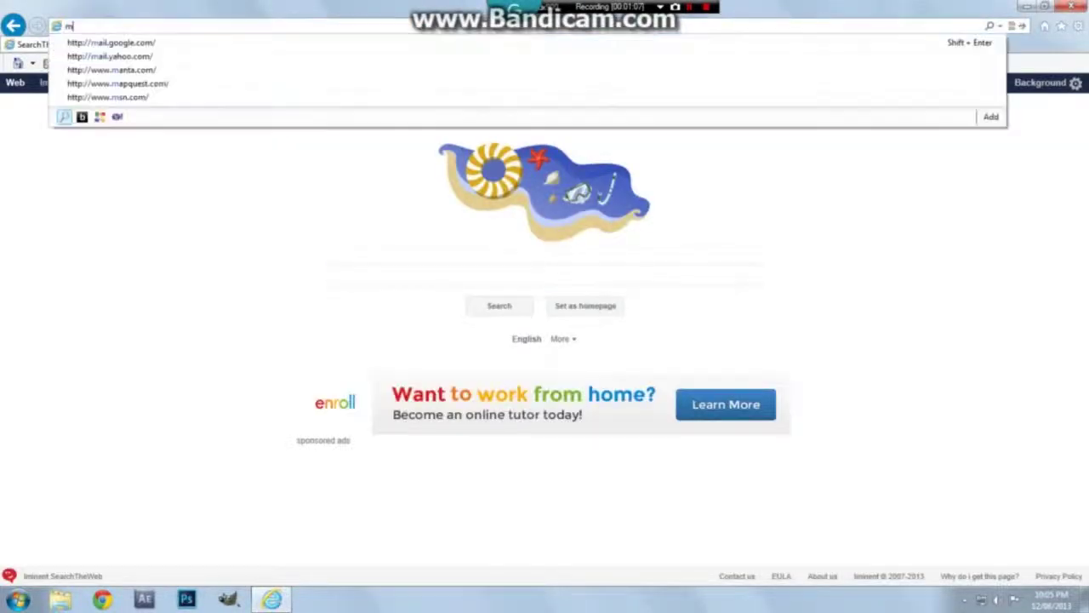
pyautogui.press('Return')
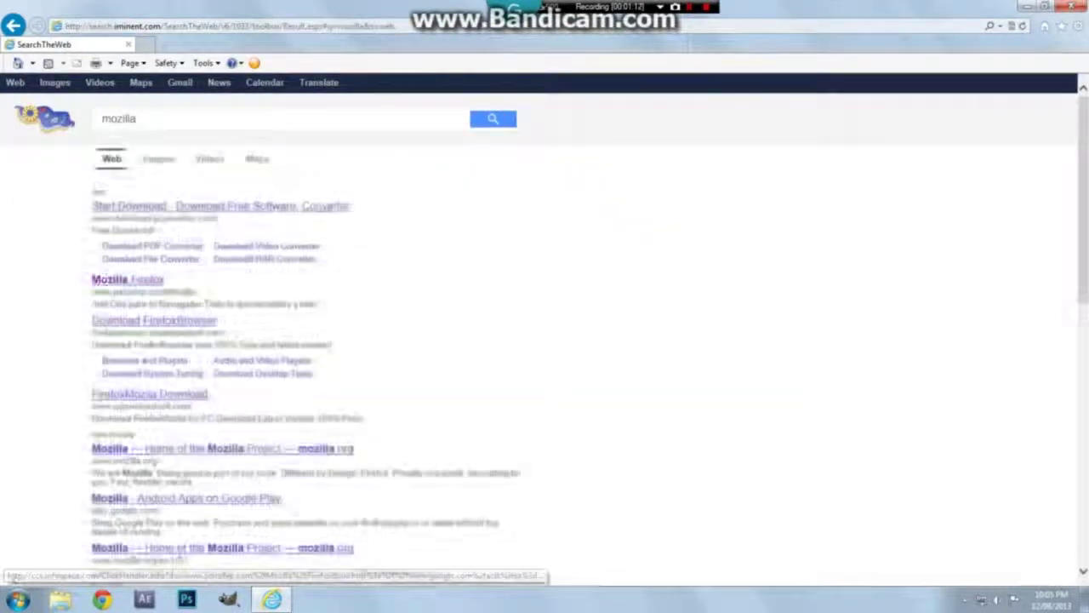
pyautogui.scroll(-3, 545, 323)
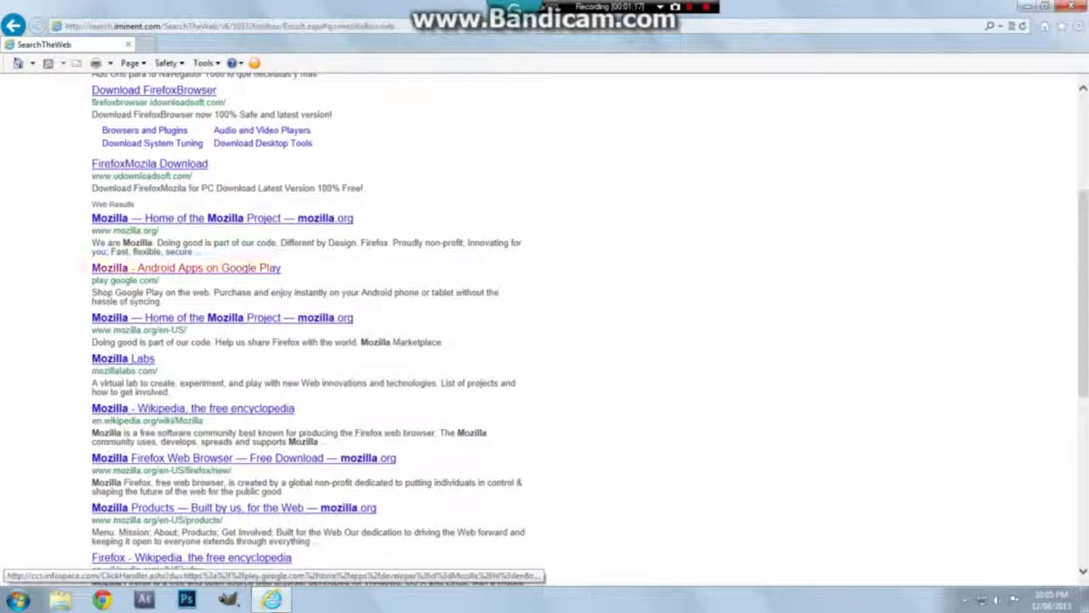
pyautogui.scroll(-1, 544, 324)
pyautogui.scroll(2, 544, 324)
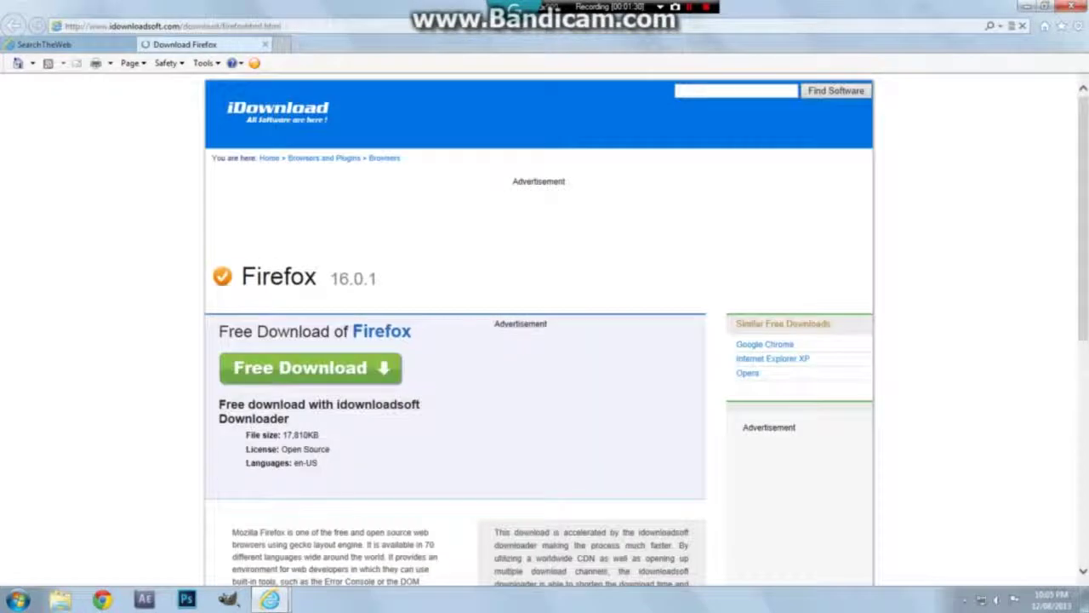
# Step: Close the Firefox download page and dismiss the warning about opening Google Chrome
pyautogui.scroll(-3, 545, 341)
pyautogui.scroll(3, 545, 340)
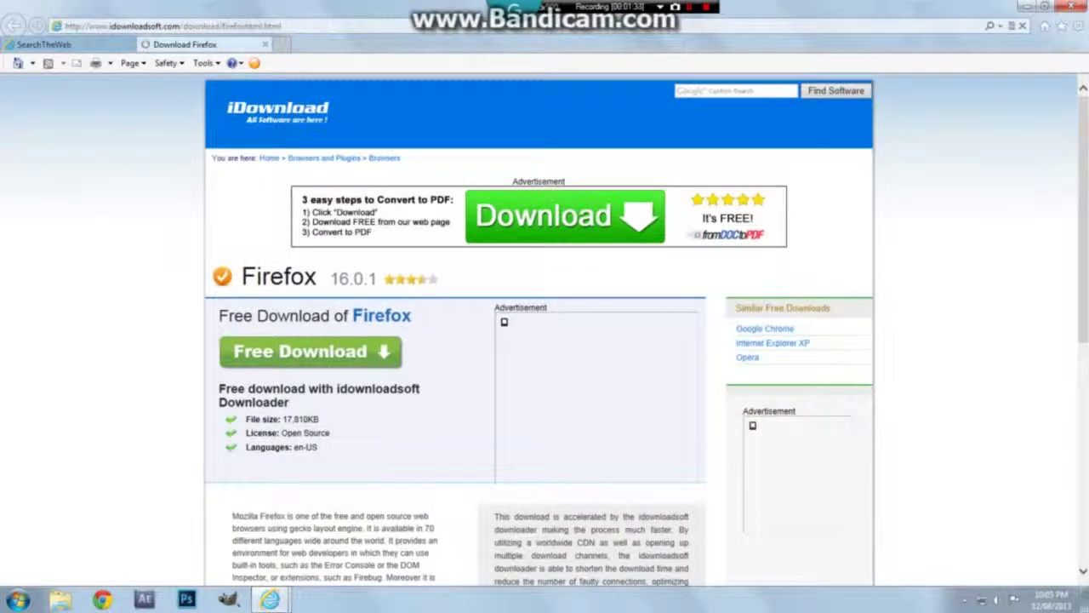
pyautogui.click(264, 45)
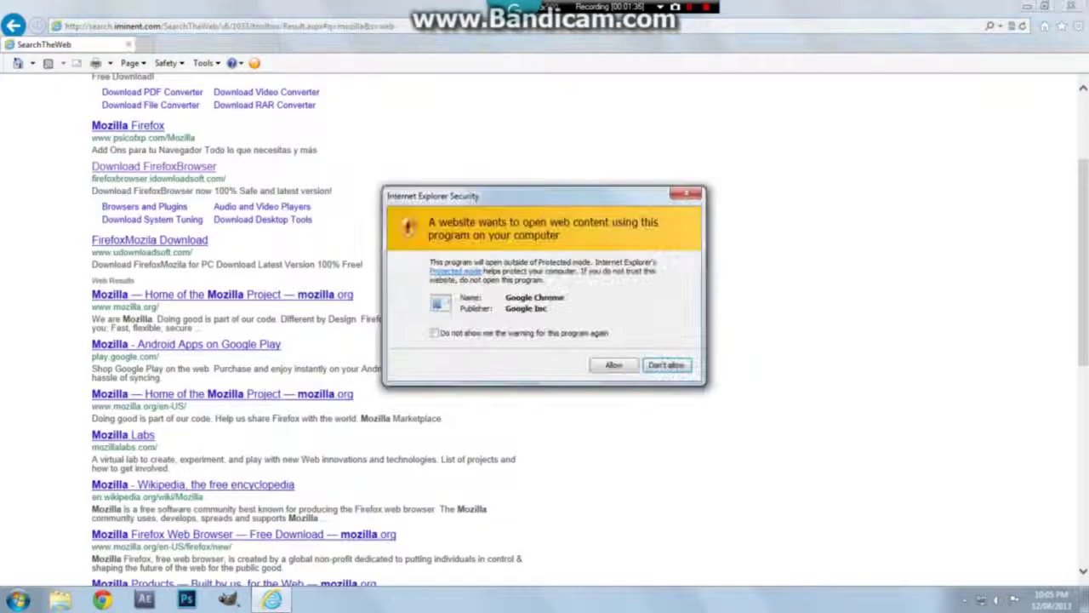
pyautogui.press('Return')
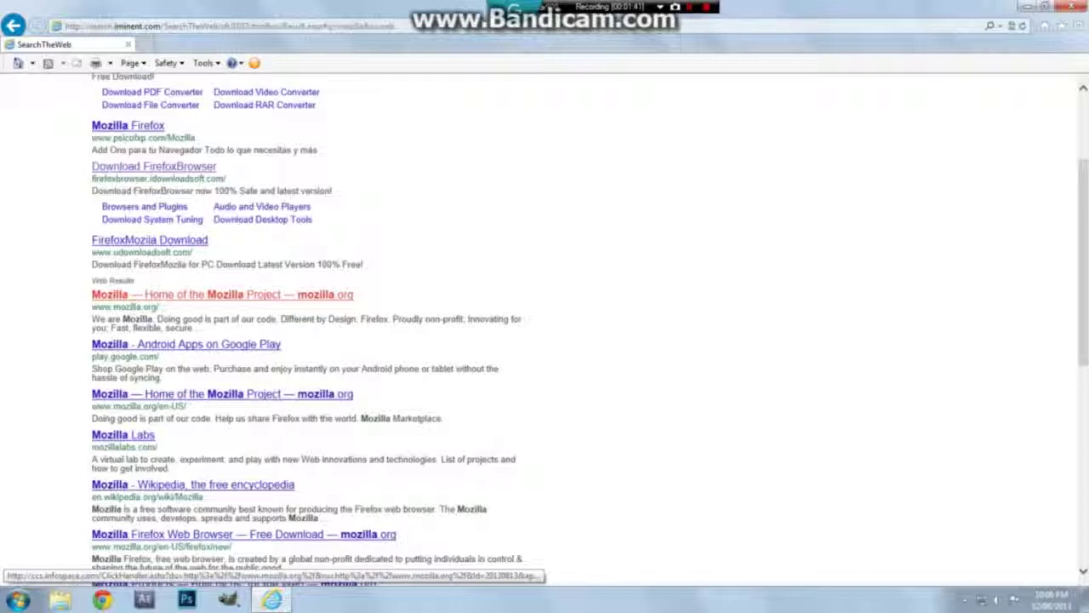
# Step: Browse the mozilla.org home page, then close its tab and the Internet Explorer window
pyautogui.scroll(2, 222, 294)
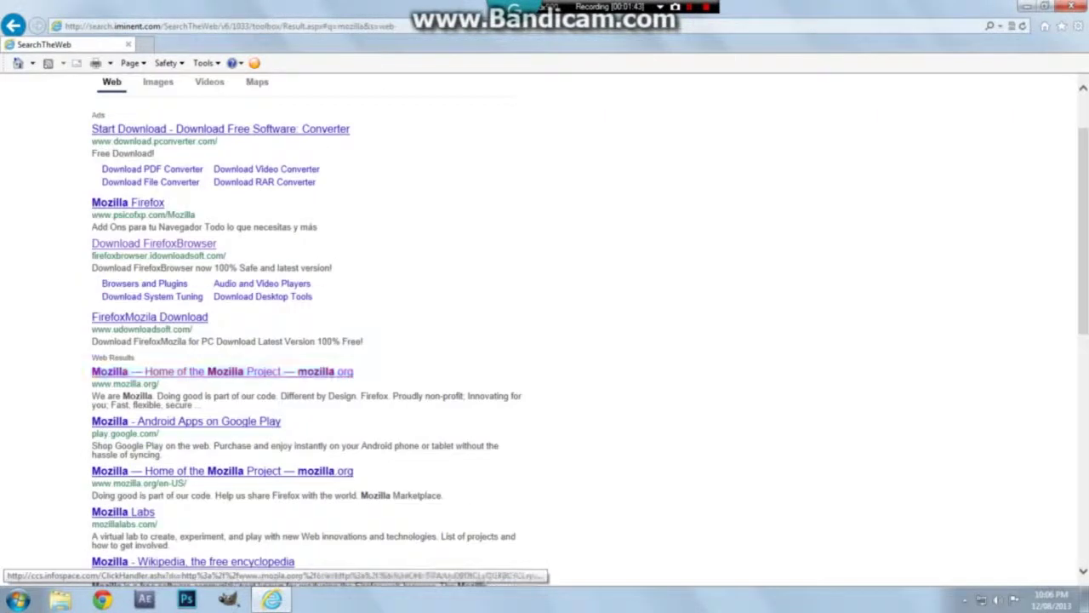
pyautogui.scroll(2, 223, 371)
pyautogui.scroll(-10, 222, 371)
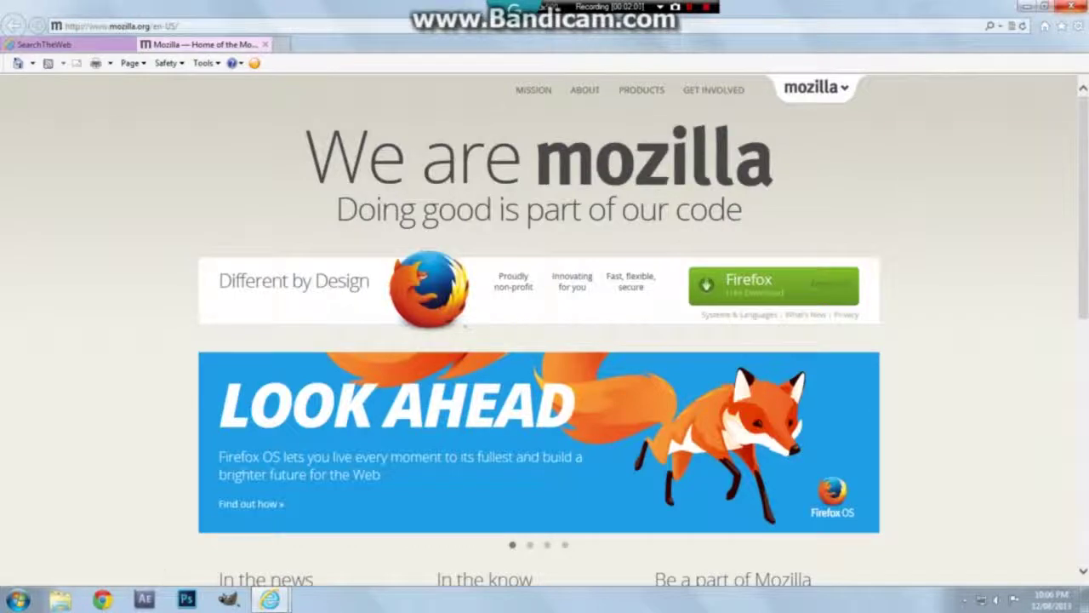
pyautogui.click(1069, 6)
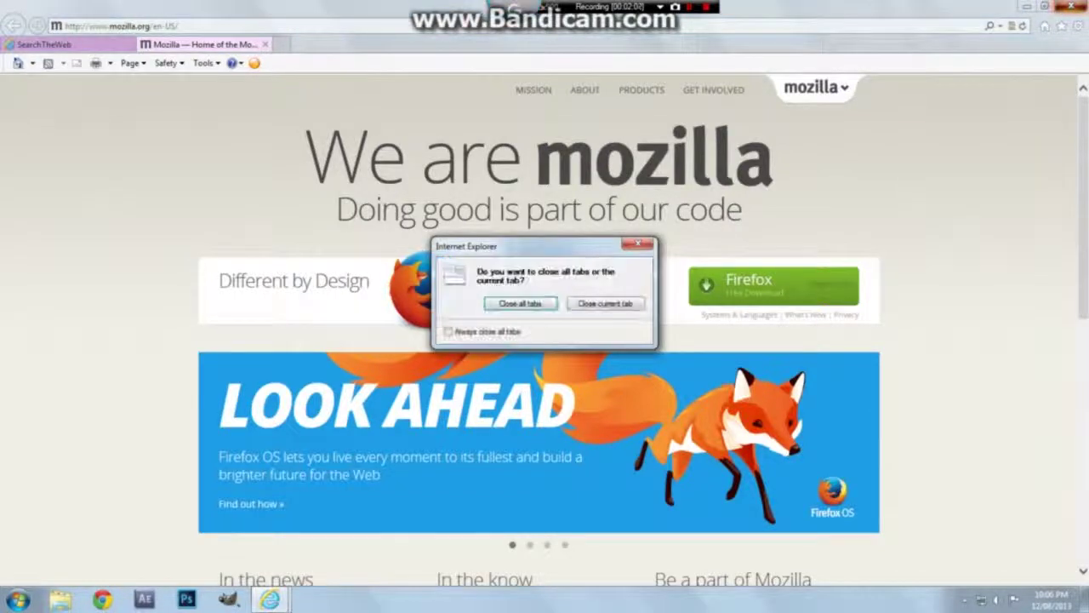
pyautogui.click(605, 302)
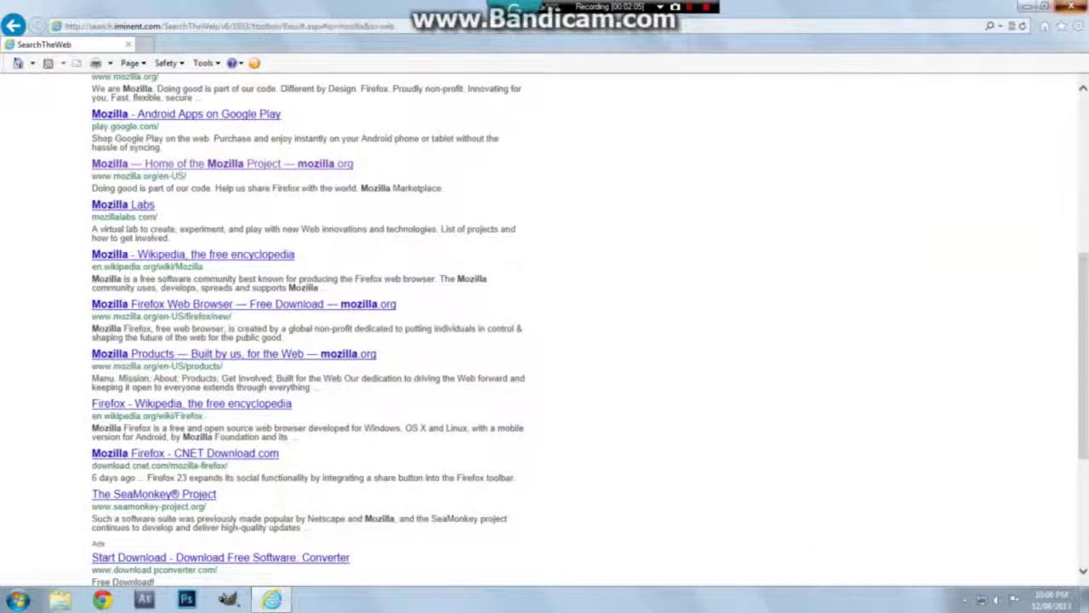
pyautogui.click(1069, 6)
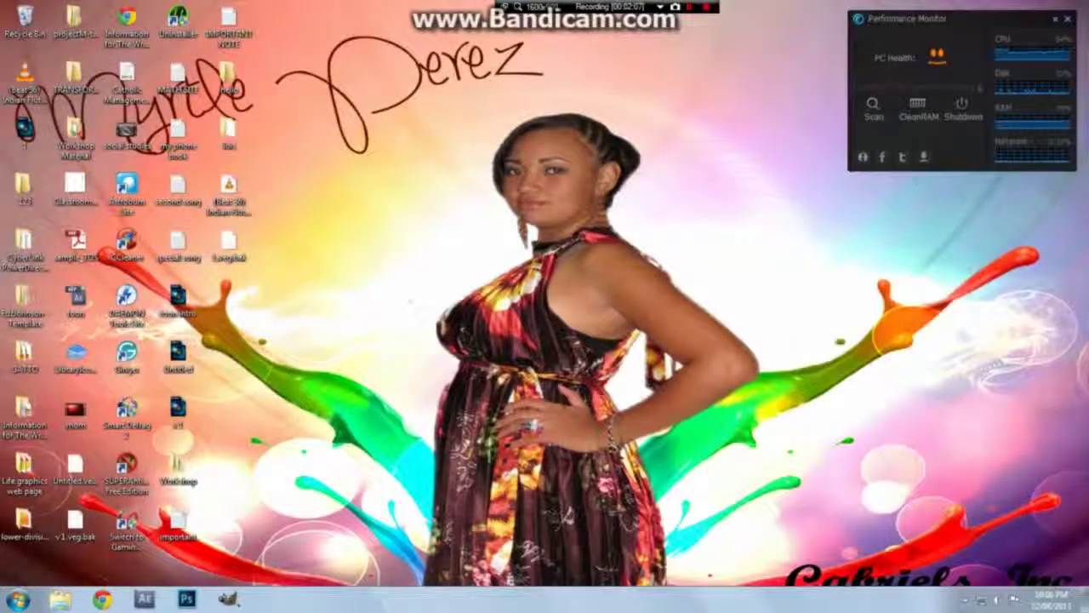
# Step: Open the Downloads folder in Windows Explorer and run the Firefox Setup 22.0 installer
pyautogui.click(60, 600)
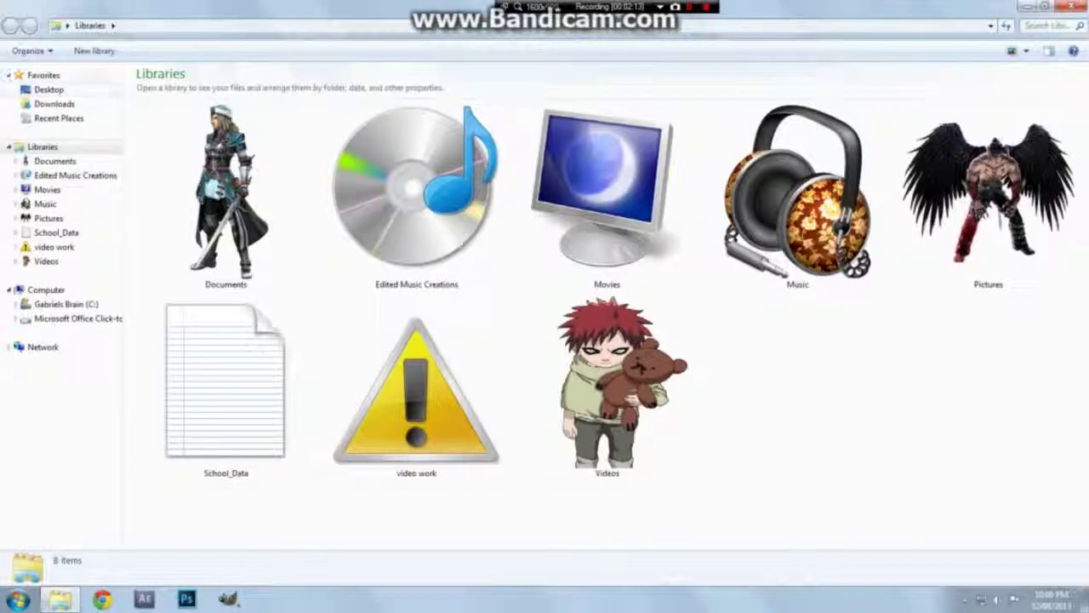
pyautogui.click(10, 75)
pyautogui.click(9, 75)
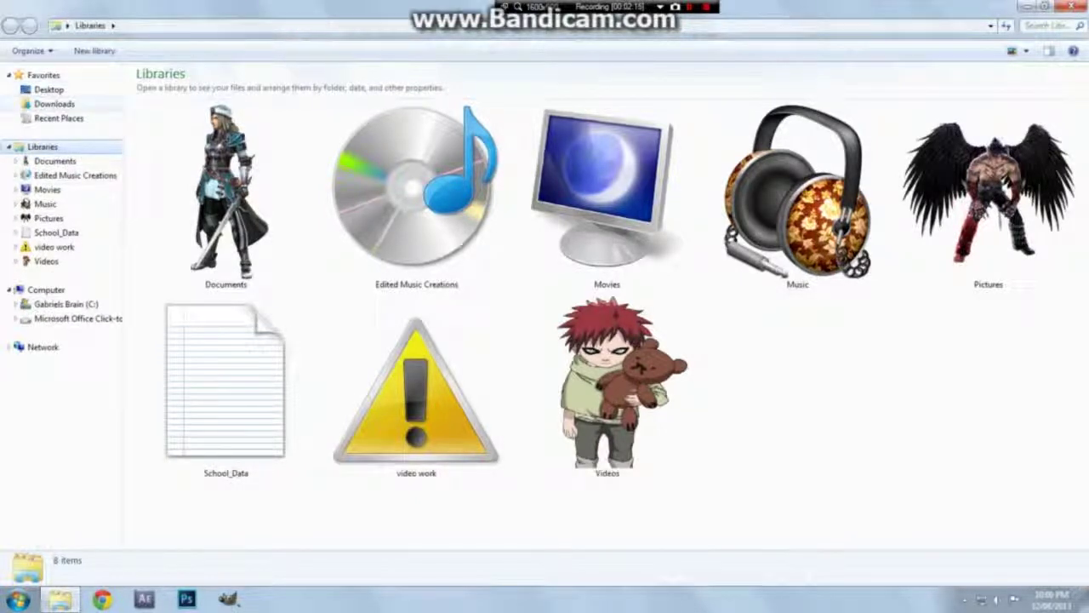
pyautogui.click(54, 104)
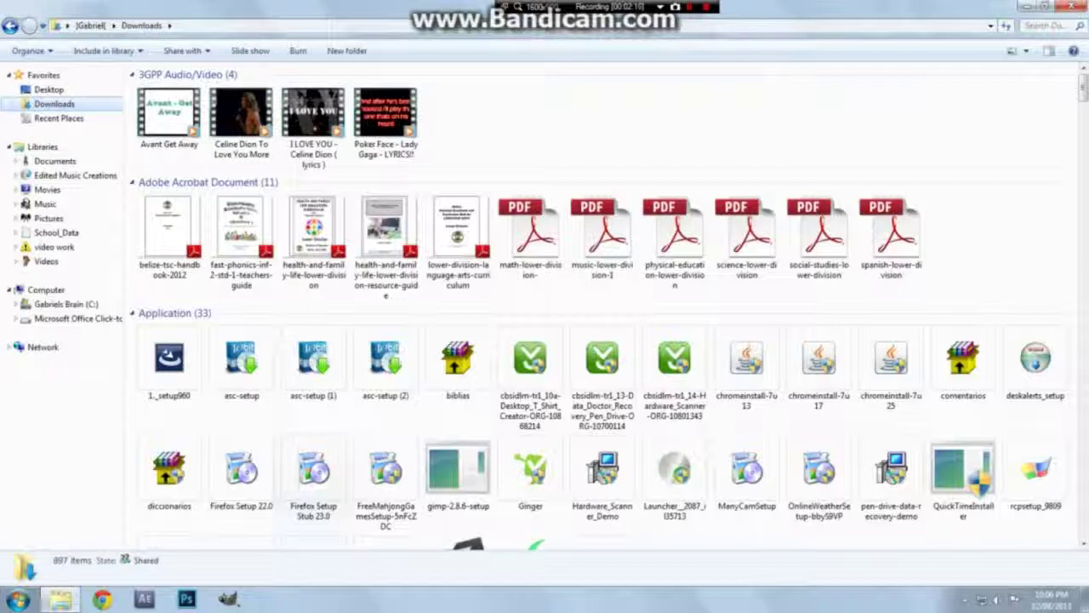
pyautogui.doubleClick(241, 472)
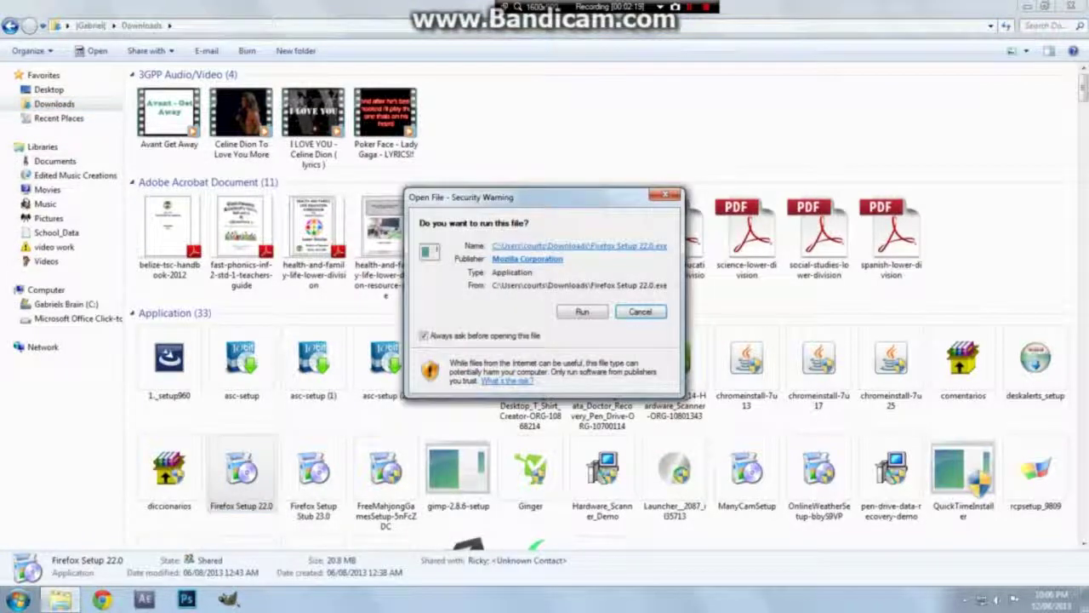
pyautogui.click(582, 311)
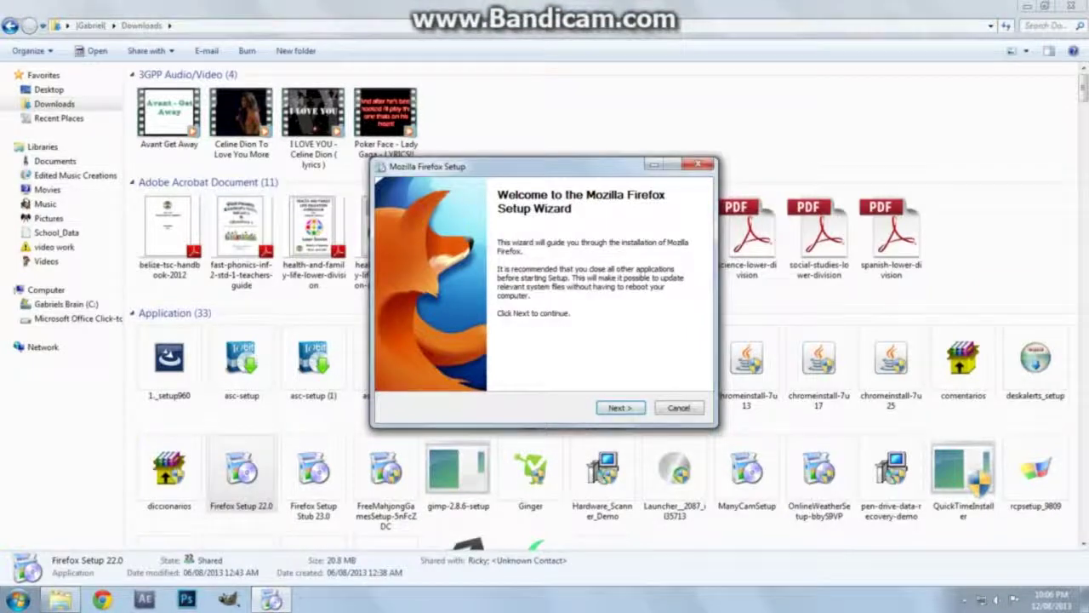
# Step: Install Firefox with the Standard setup and finish with Launch Firefox now checked
pyautogui.press('Return')
pyautogui.press('Return')
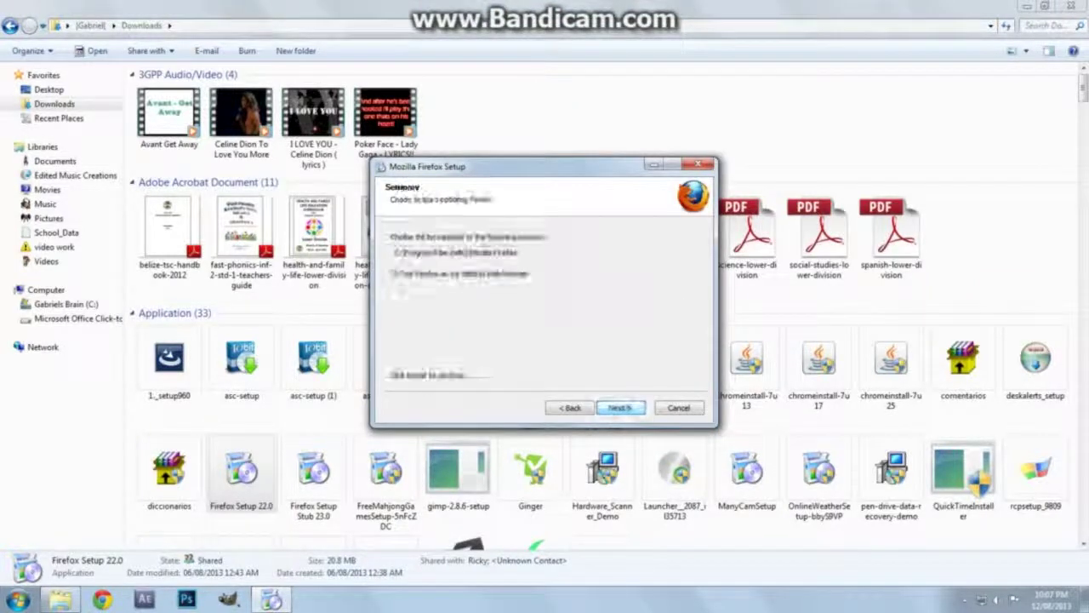
pyautogui.press('Return')
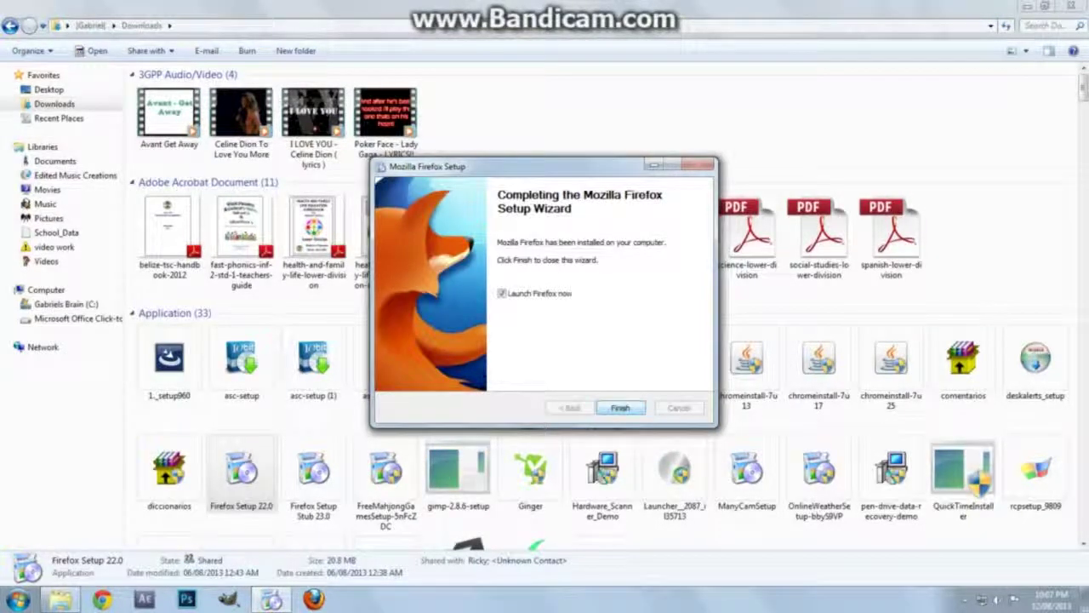
pyautogui.press('Return')
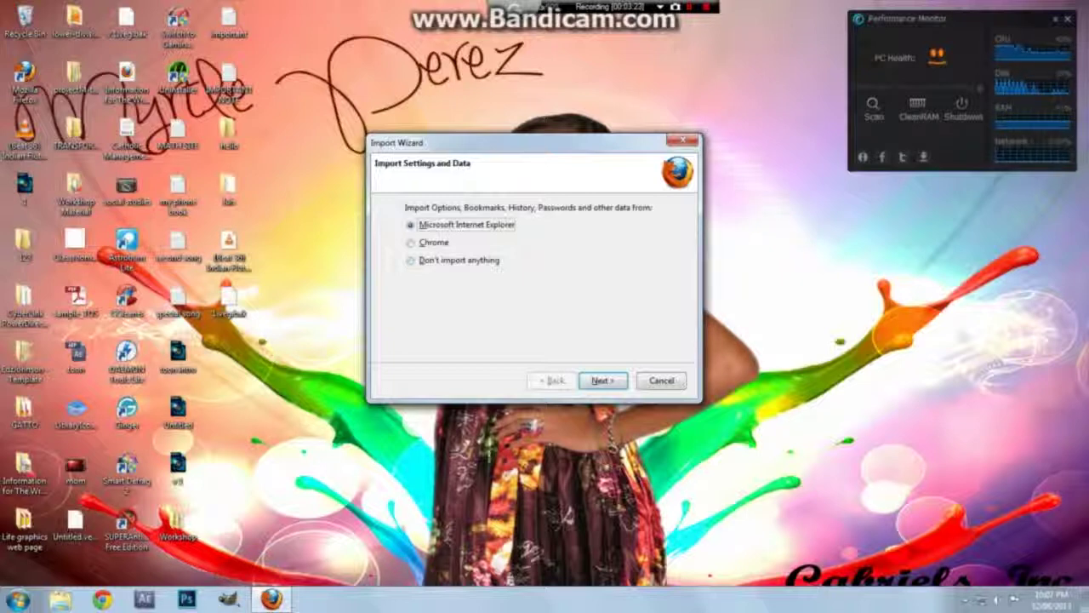
# Step: Choose Don't import anything in the Import Wizard and continue
pyautogui.click(411, 260)
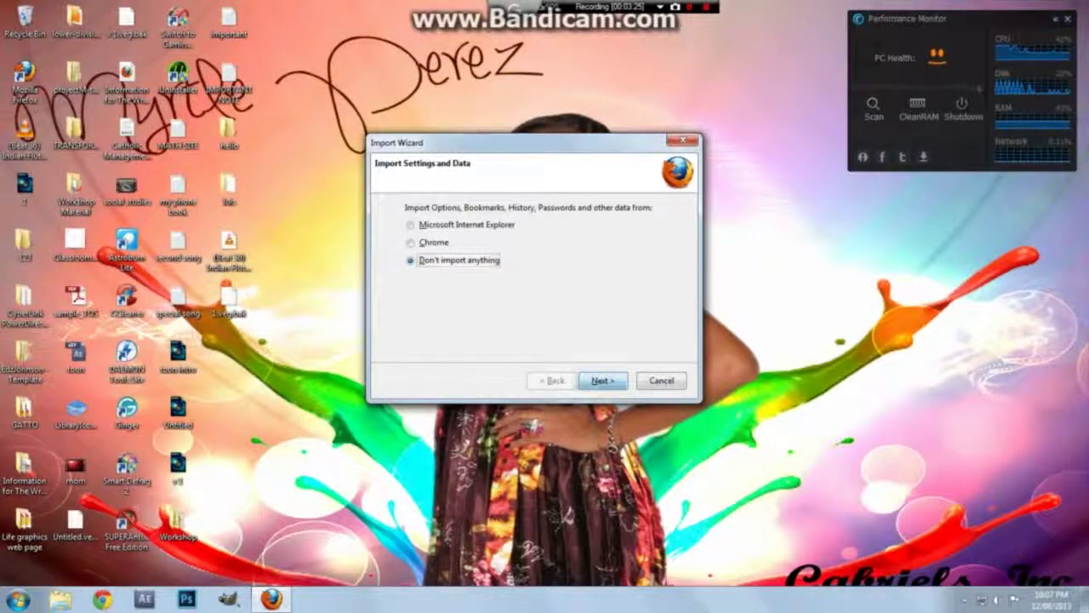
pyautogui.press('Return')
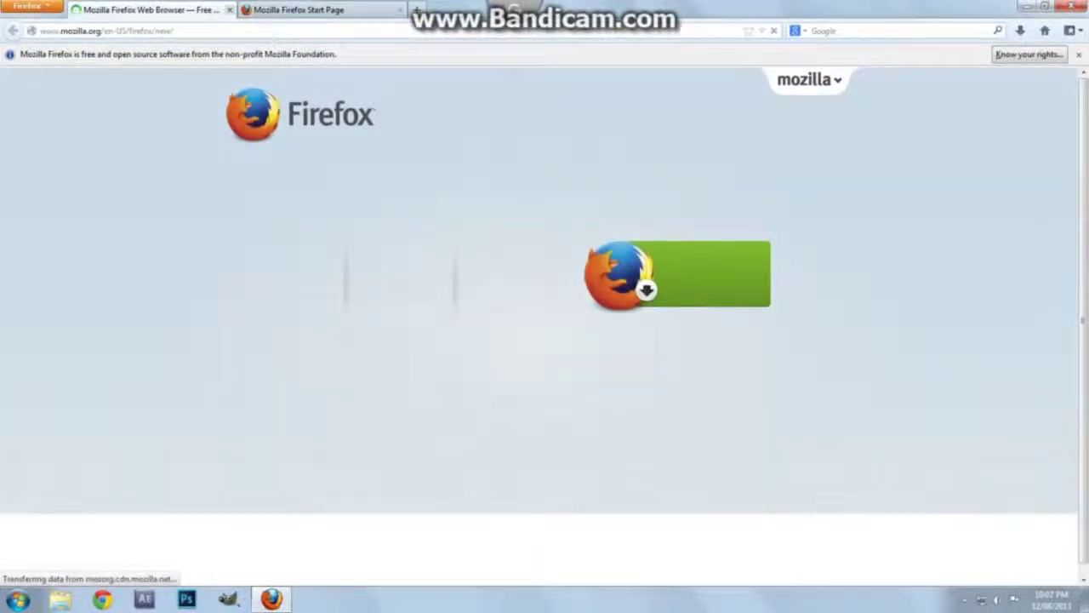
# Step: Close the mozilla.org tab with Ctrl+W and open the orange Firefox menu
pyautogui.hotkey('ctrl', 'w')
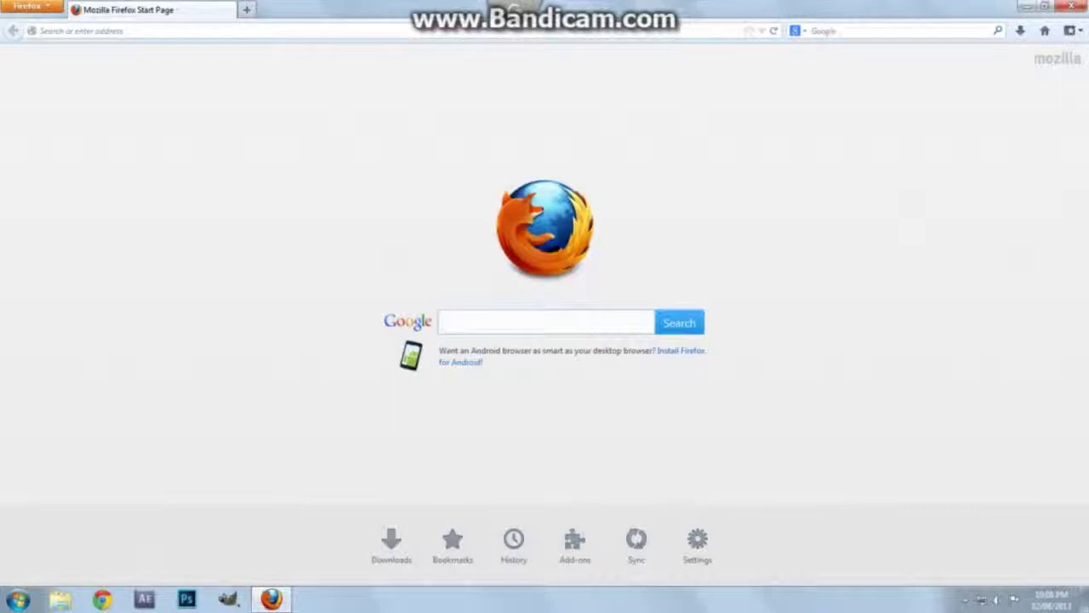
pyautogui.click(30, 6)
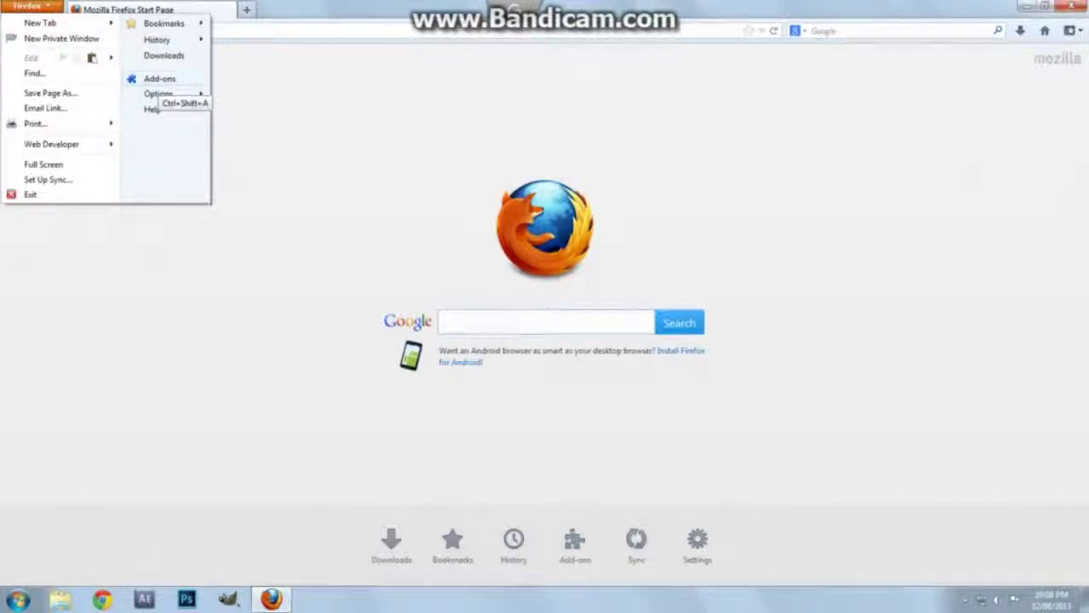
# Step: Open the Add-ons Manager from the Firefox menu and select the Search all add-ons box
pyautogui.moveTo(157, 109)
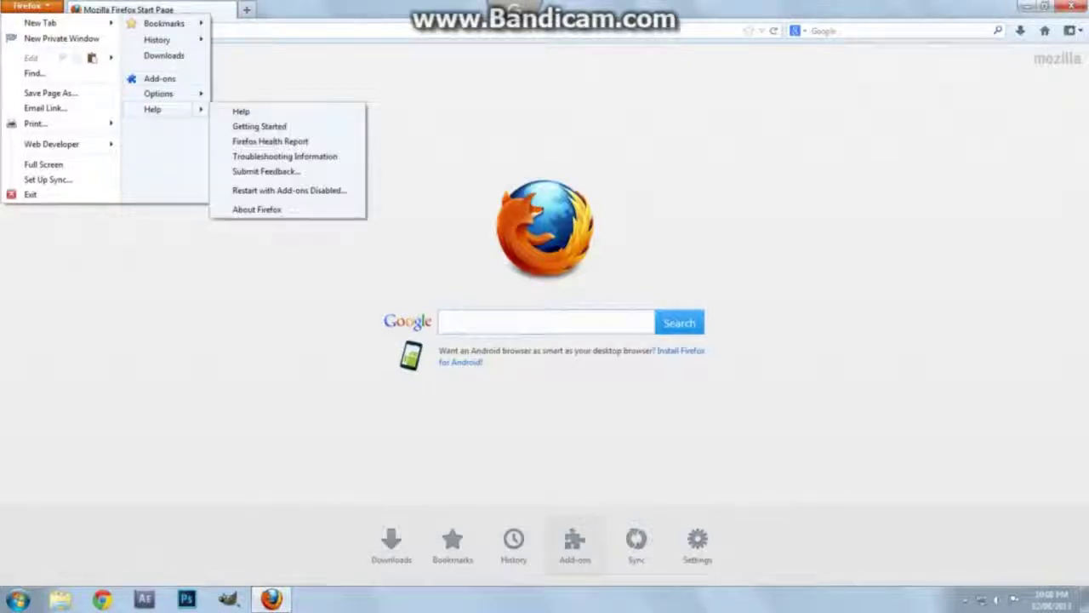
pyautogui.click(159, 78)
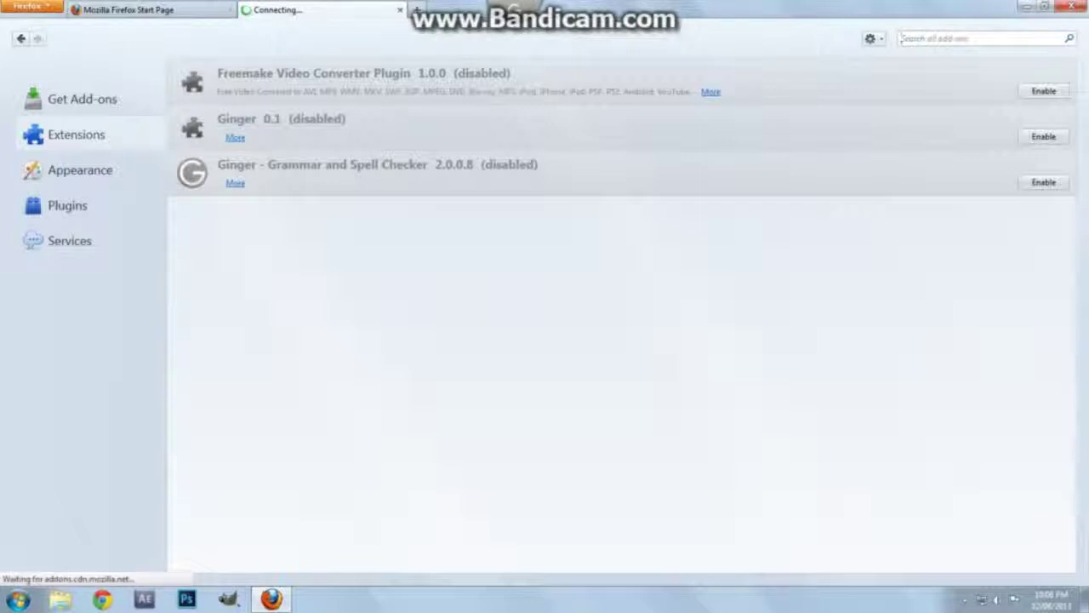
pyautogui.click(979, 38)
# Step: Search add-ons for 'easy youdtube video downloader' and install Easy YouTube Video Downloader 7.0
pyautogui.write('ea')
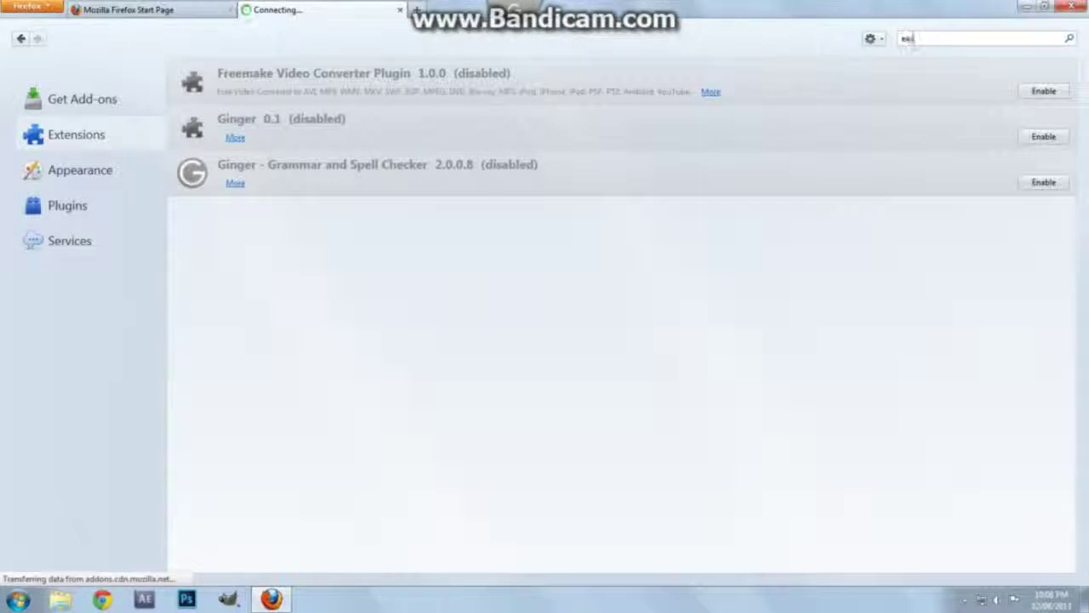
pyautogui.write('sy youd')
pyautogui.write('tube')
pyautogui.write(' video ')
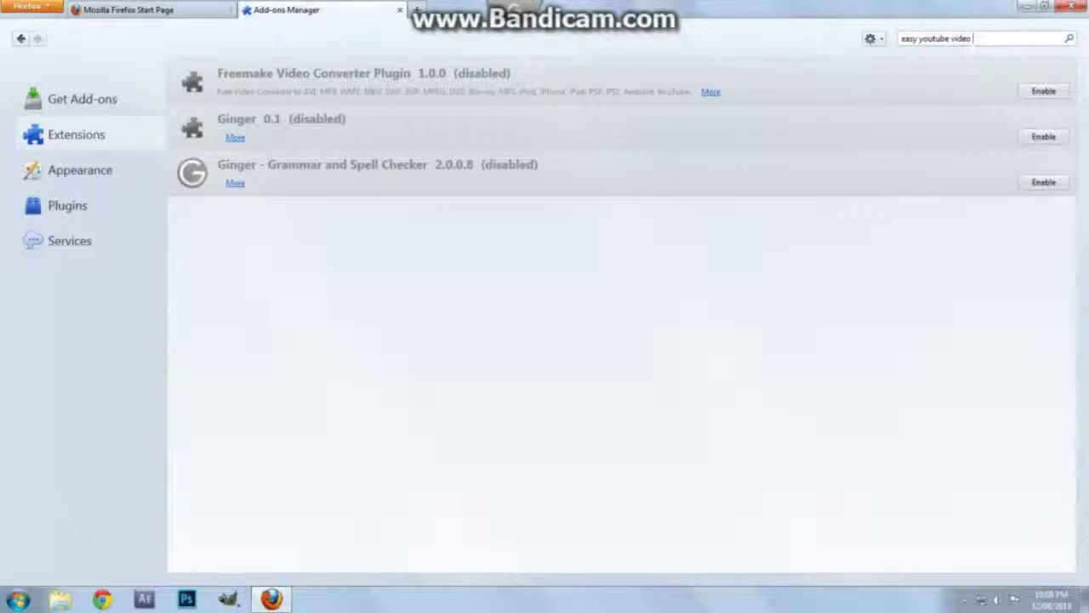
pyautogui.write('downloader')
pyautogui.press('Return')
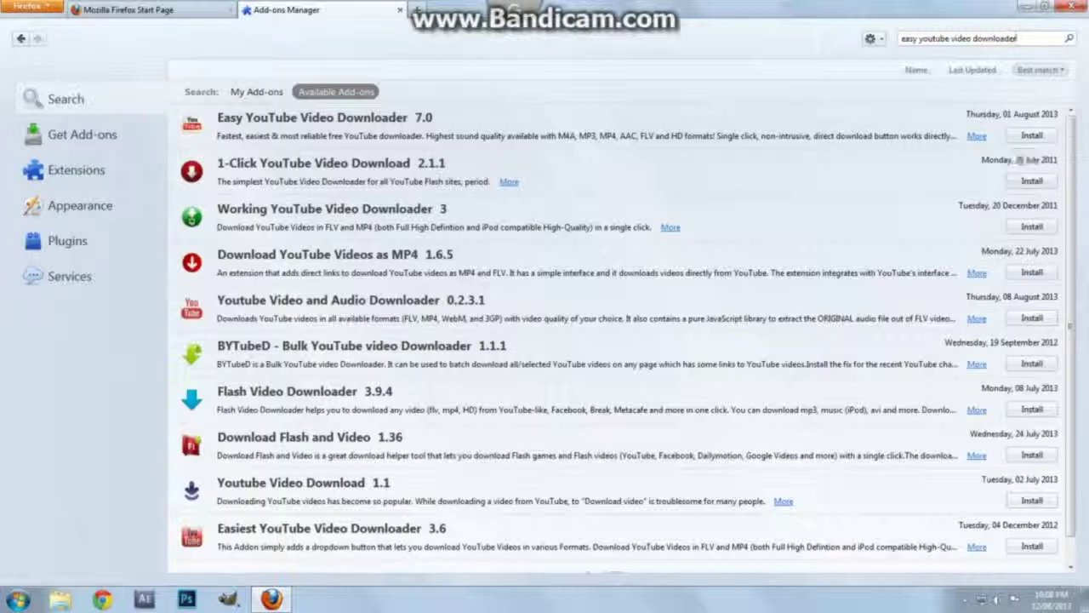
pyautogui.click(1031, 135)
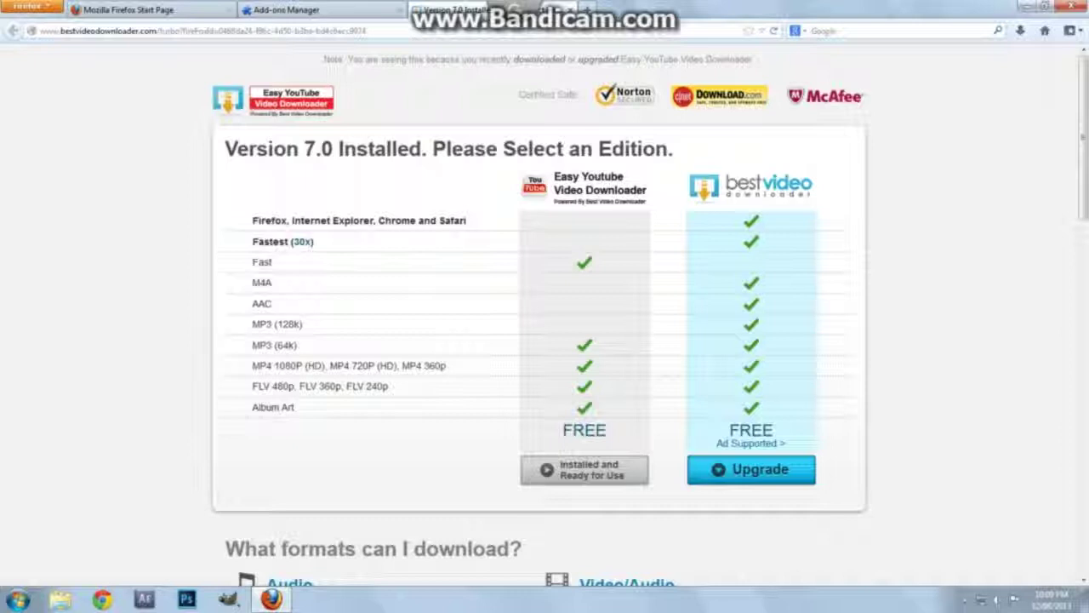
# Step: Open a new blank tab after the Version 7.0 Installed page appears
pyautogui.hotkey('ctrl', 't')
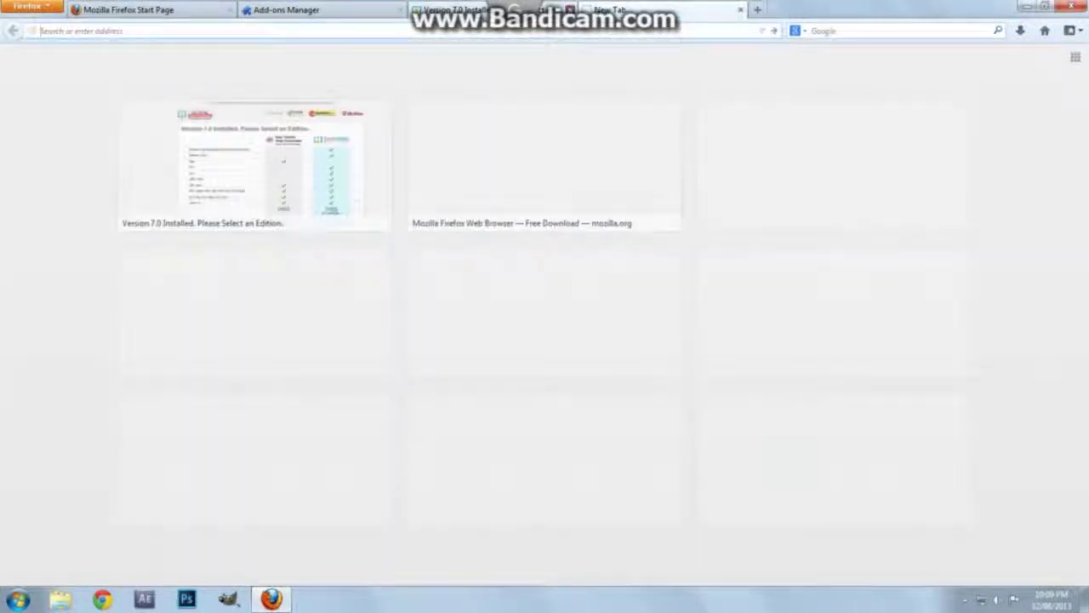
# Step: Close the Version 7.0, Add-ons Manager and Start Page tabs, quit Firefox, and relaunch it
pyautogui.click(569, 10)
pyautogui.click(400, 9)
pyautogui.click(128, 9)
pyautogui.click(230, 9)
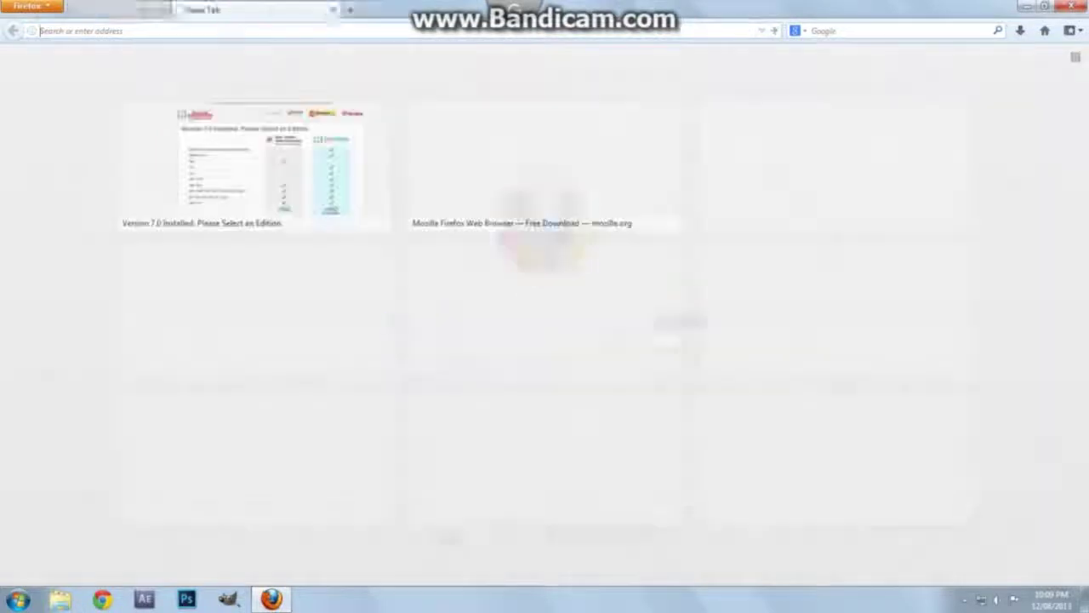
pyautogui.click(1070, 6)
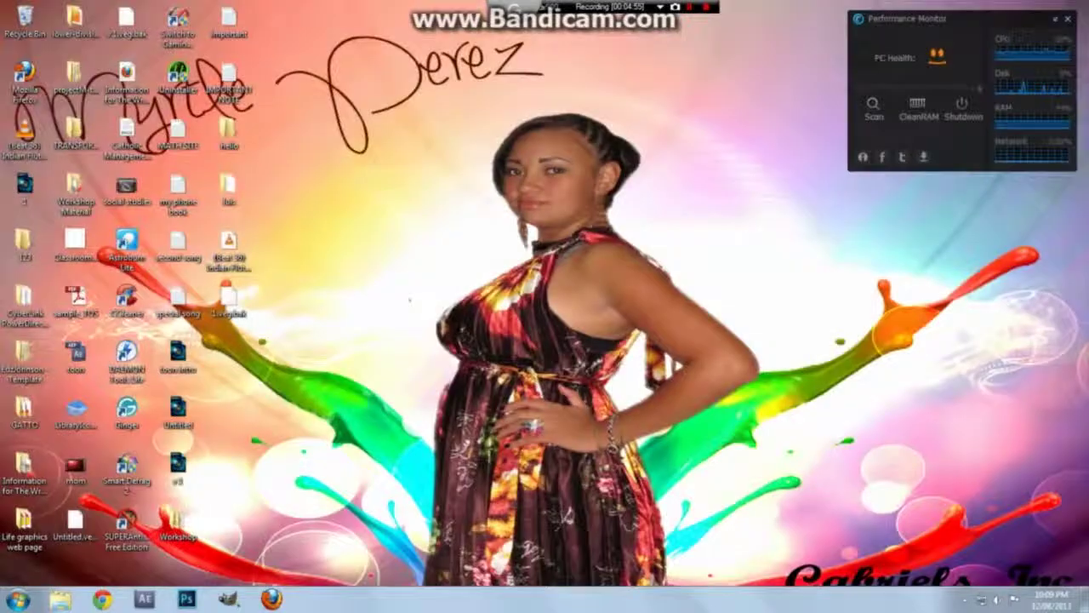
pyautogui.click(271, 599)
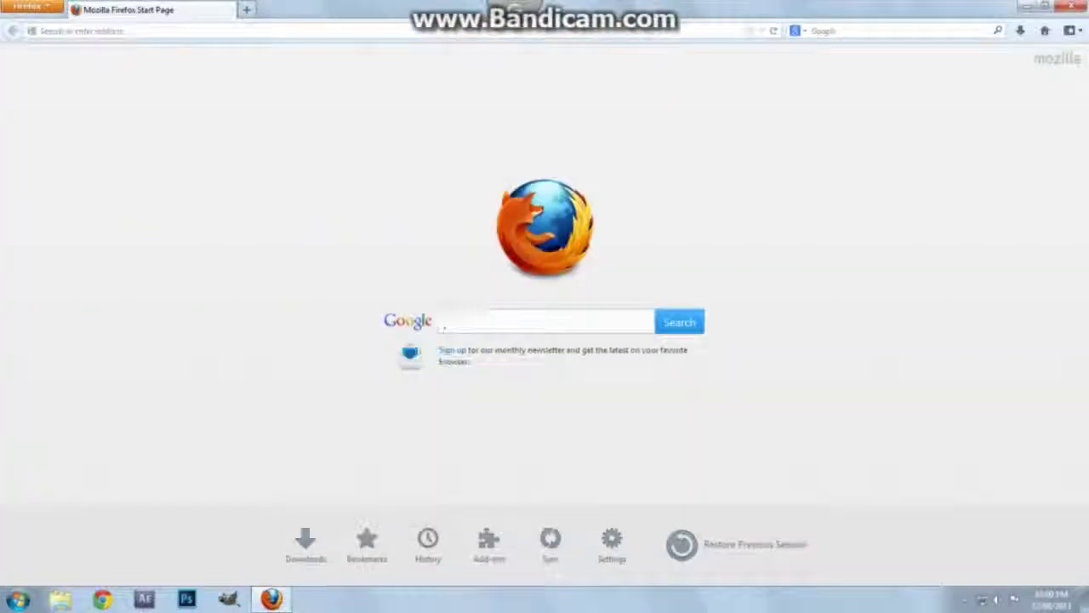
# Step: Search Google for 'youtube' and open the YouTube home page result
pyautogui.write('youtube')
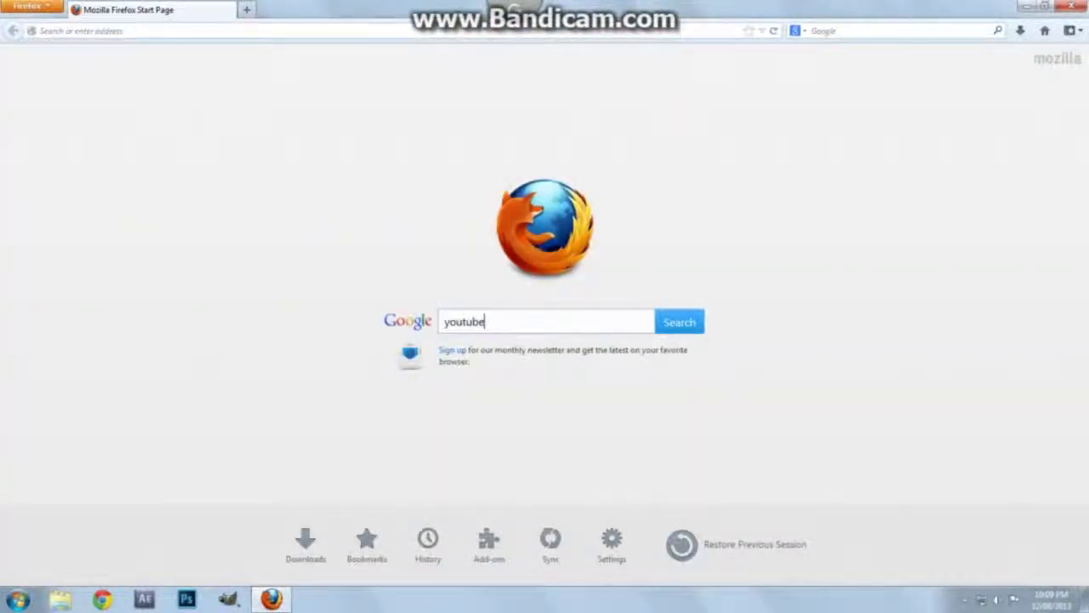
pyautogui.press('Return')
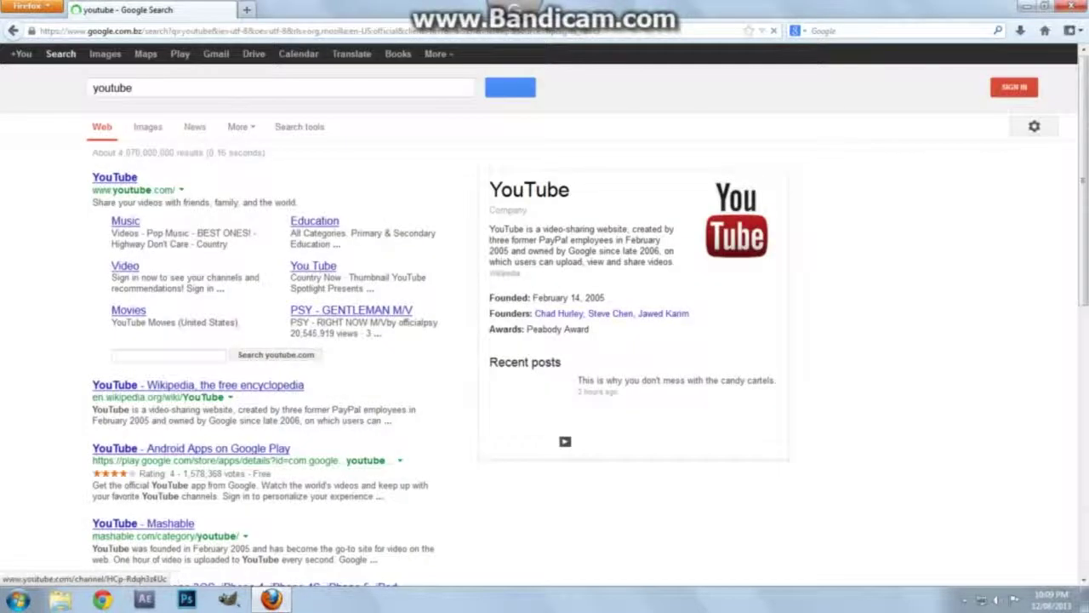
pyautogui.click(115, 177)
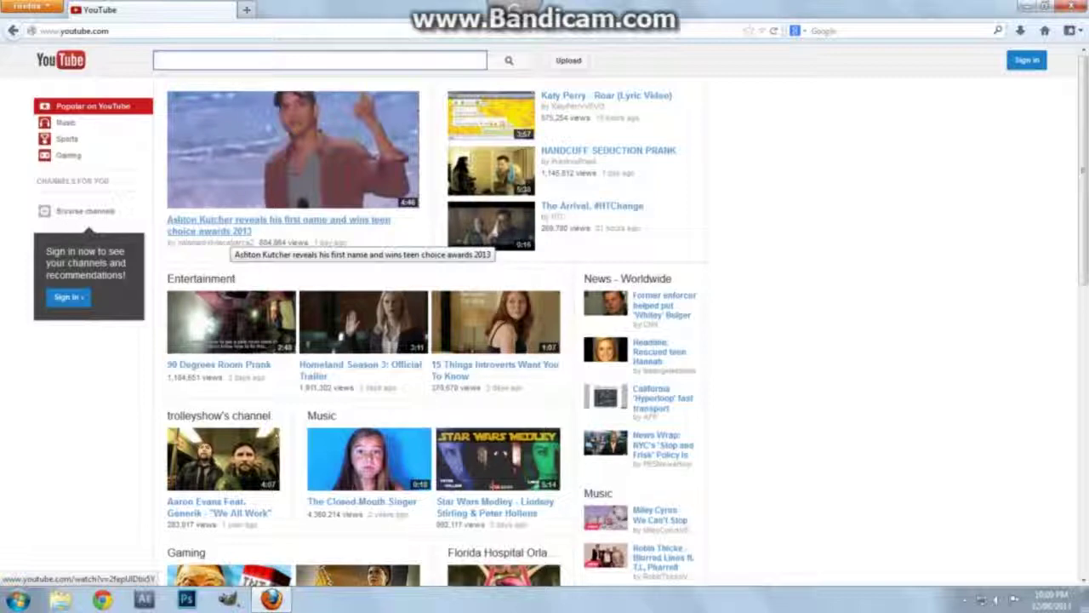
# Step: Search YouTube for 'barney i love you' using the suggestion after typing 'barn'
pyautogui.write('ba')
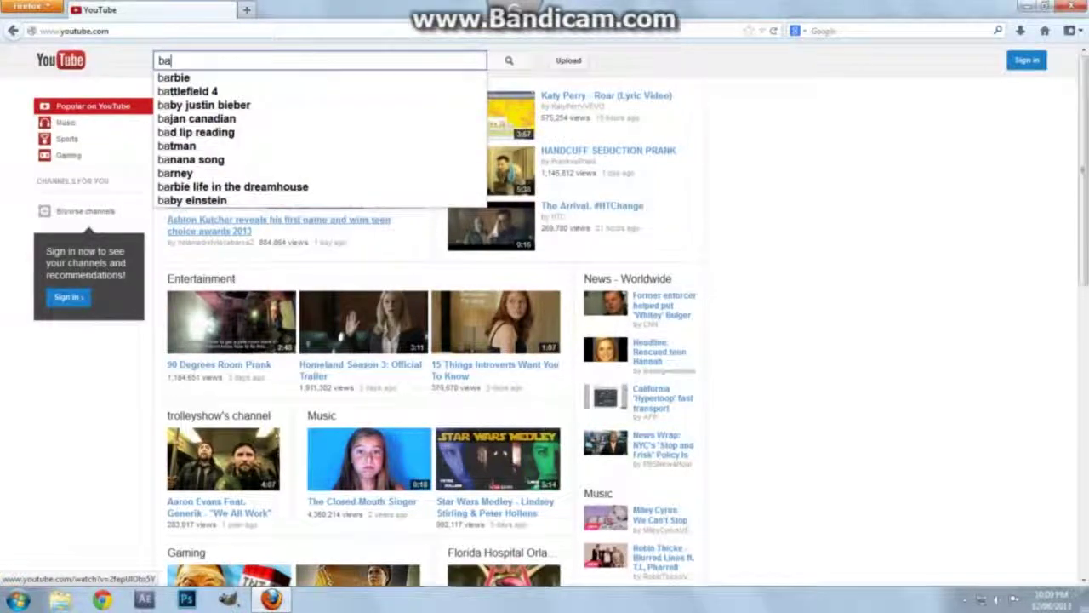
pyautogui.write('rn')
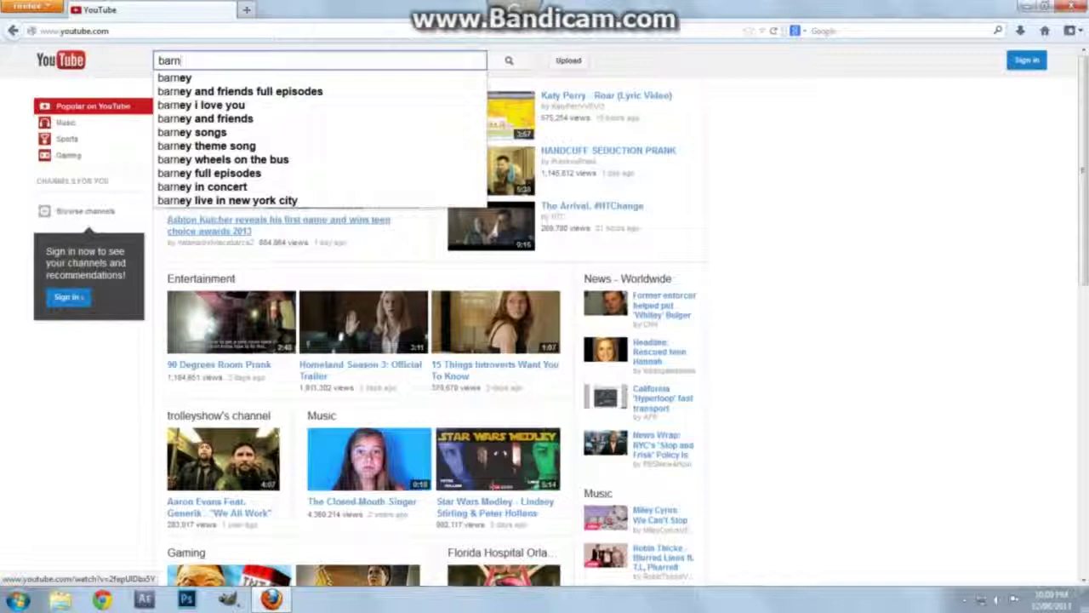
pyautogui.press('Down')
pyautogui.press('Down')
pyautogui.press('Down')
pyautogui.press('Return')
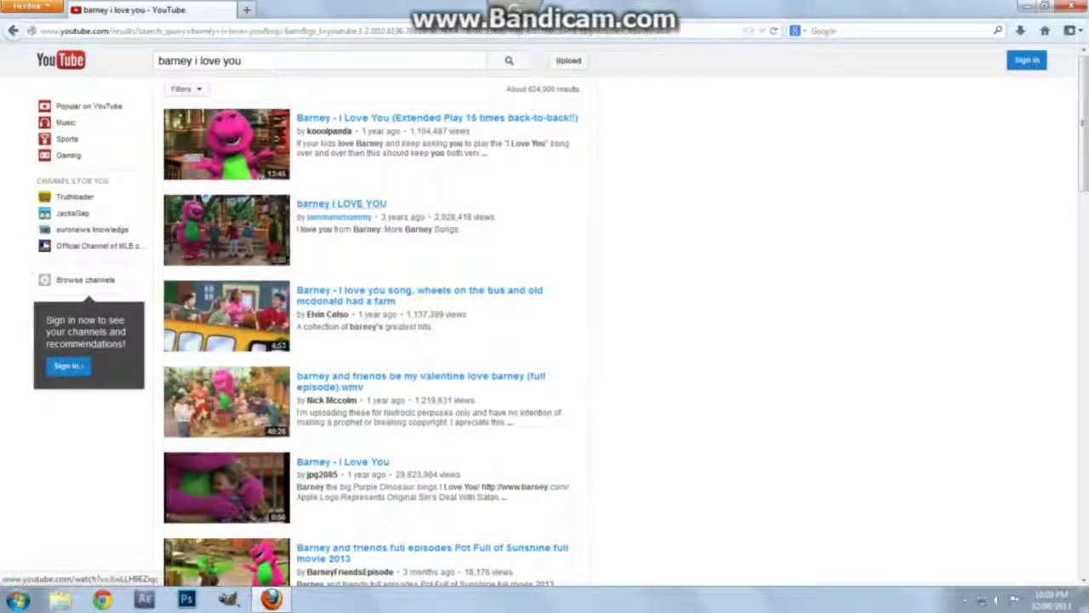
# Step: Open the 'barney I LOVE YOU' video and show its download formats (M4A, MP3, MP4, FLV)
pyautogui.click(328, 206)
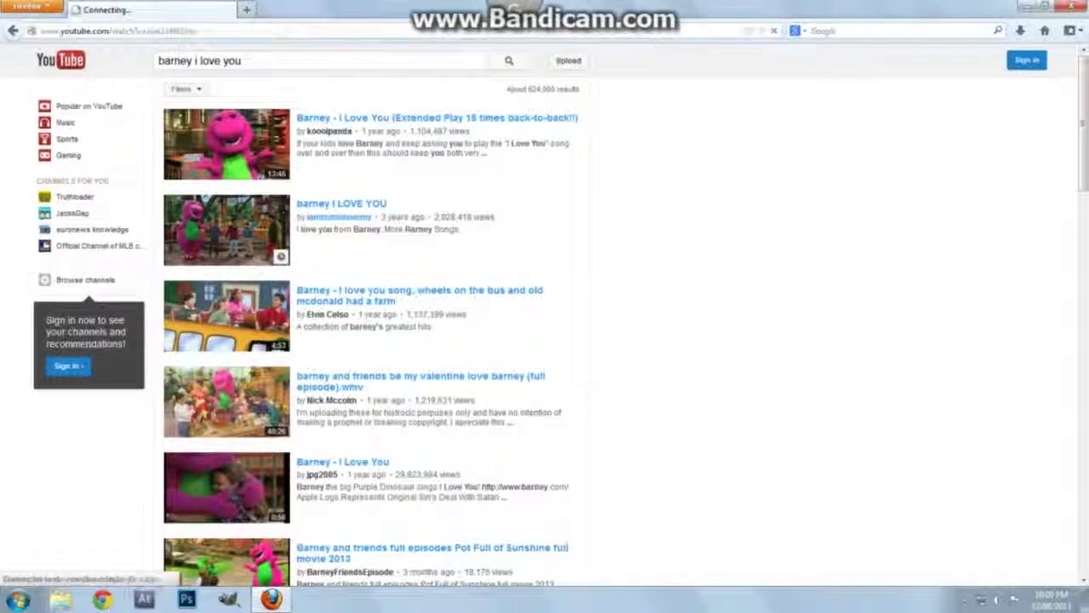
pyautogui.scroll(-5, 545, 315)
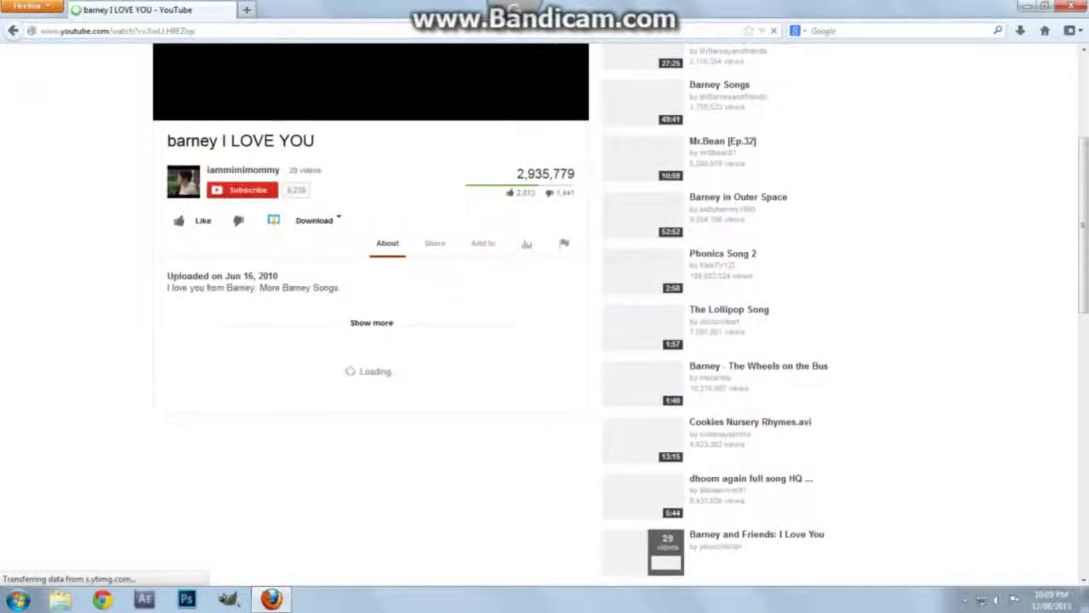
pyautogui.scroll(2, 544, 315)
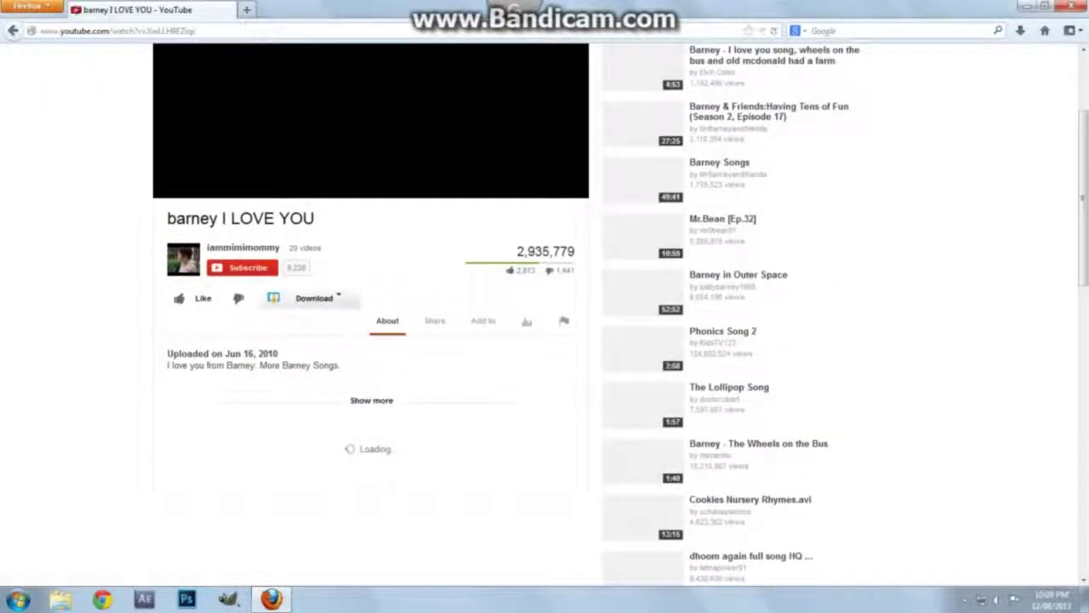
pyautogui.scroll(2, 544, 315)
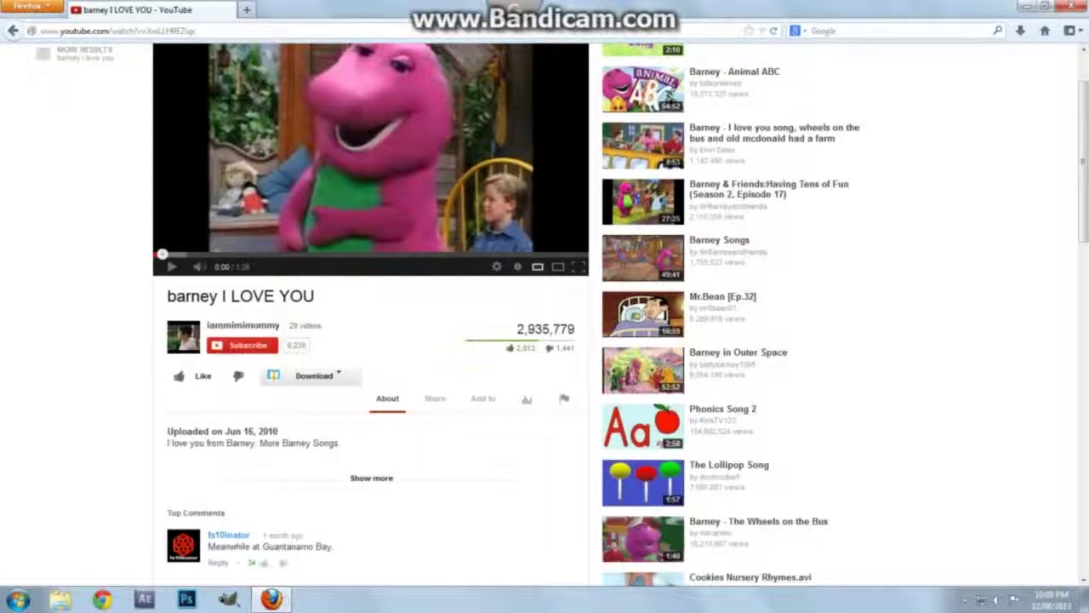
pyautogui.scroll(-2, 544, 315)
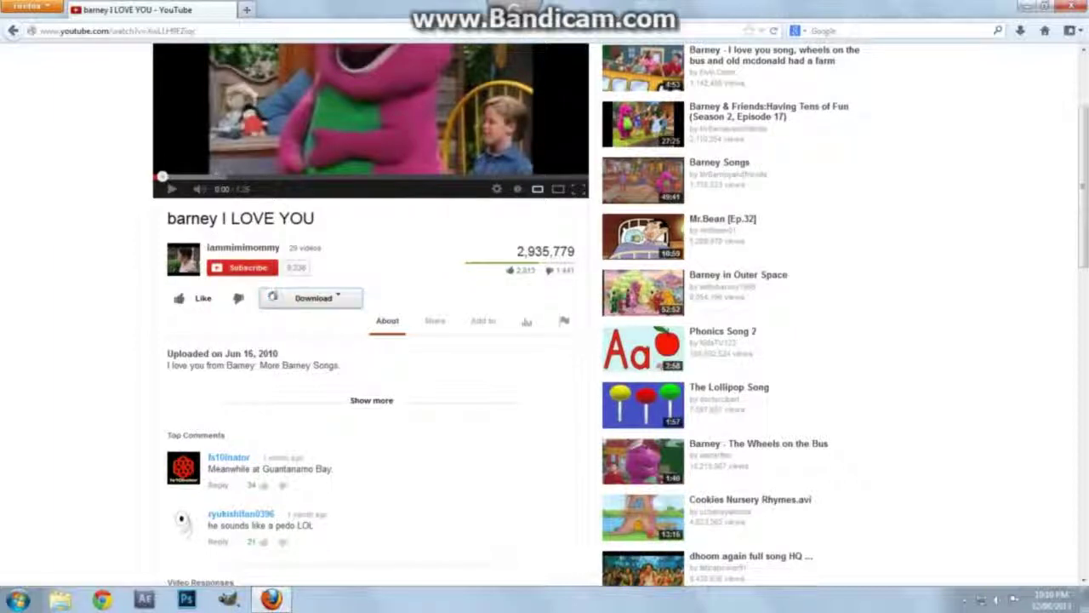
pyautogui.scroll(-2, 273, 293)
pyautogui.click(314, 220)
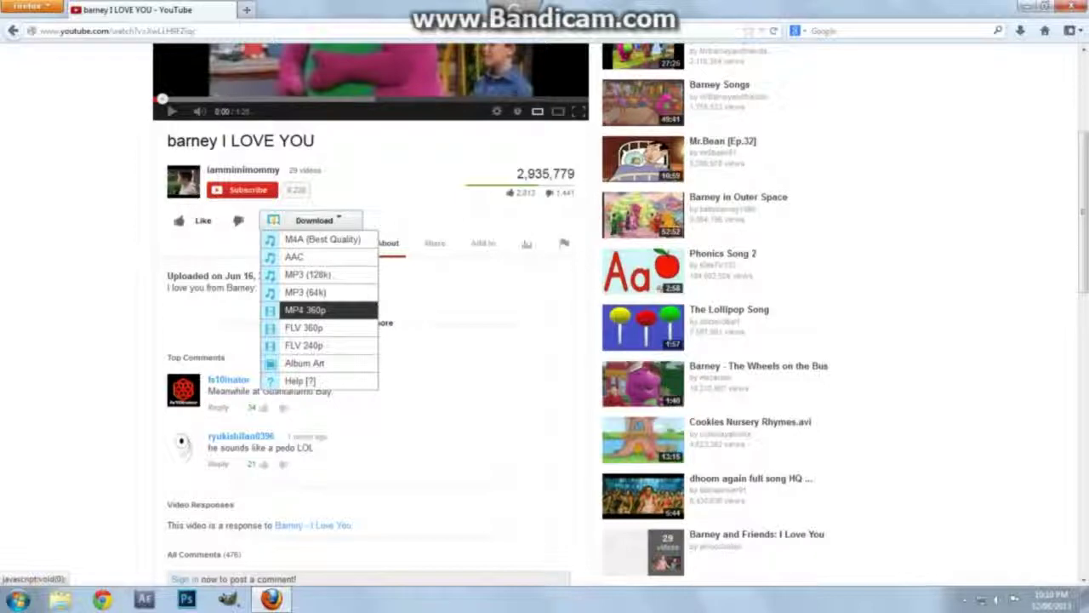
# Step: Return to the top of the video page and dismiss the download format dropdown
pyautogui.scroll(3, 314, 274)
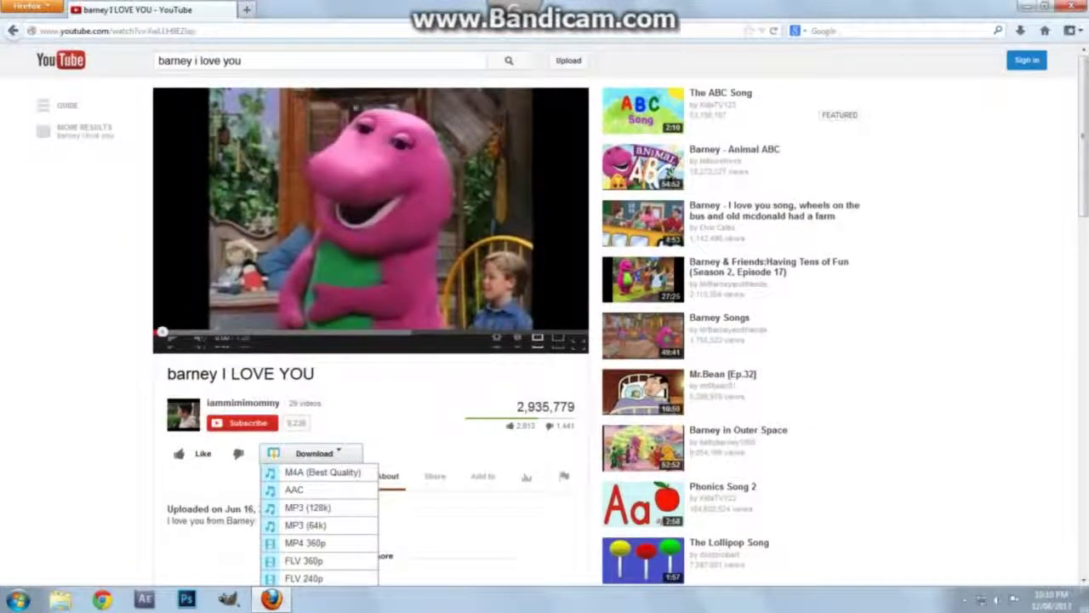
pyautogui.press('Escape')
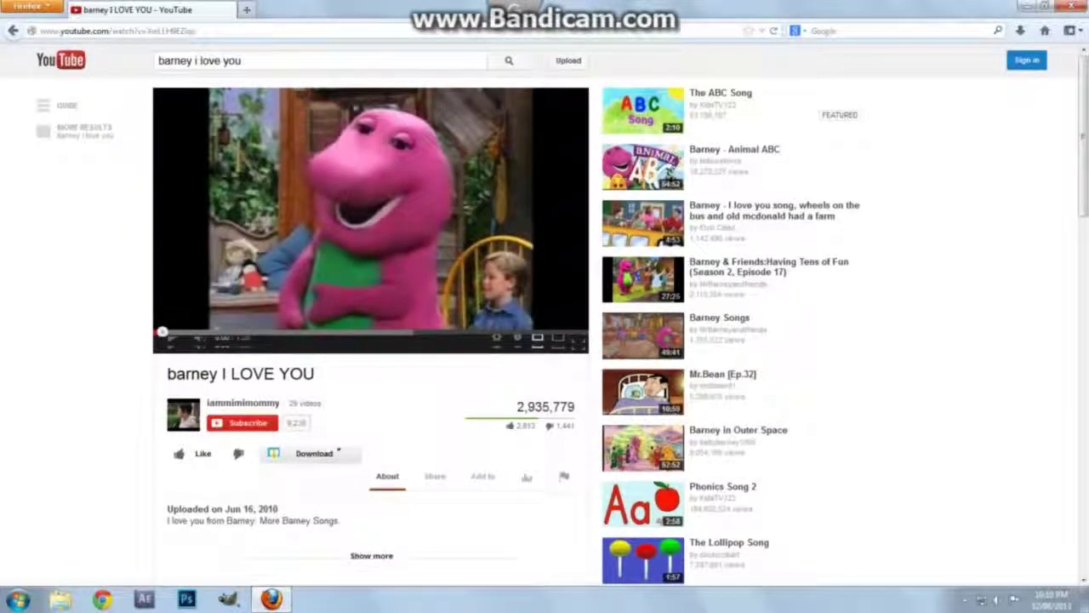